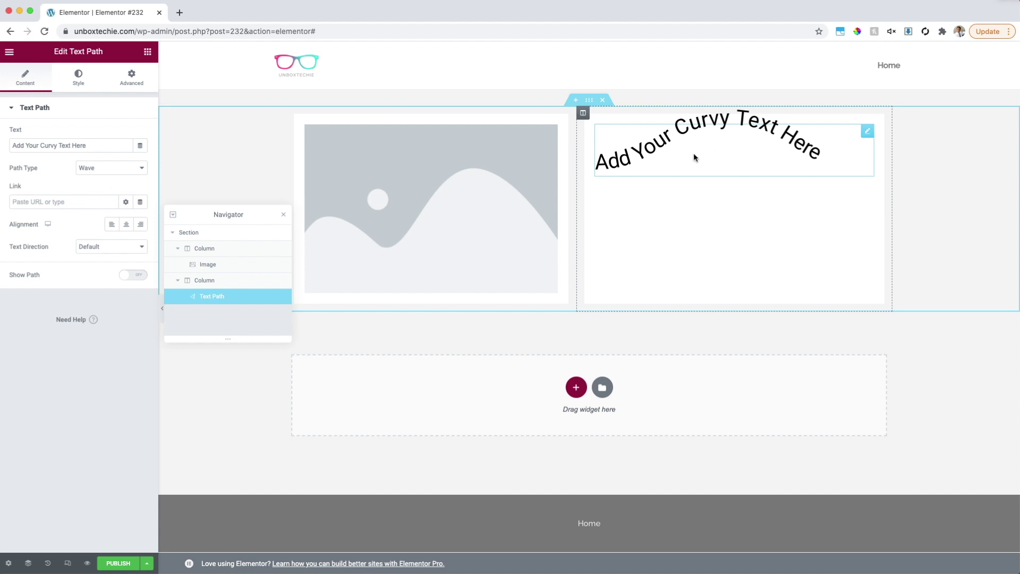
Set the path type of the curvy text in the second column to Arc.
{"action": "left_click_drag", "start_coordinate": [866, 132], "coordinate": [858, 147]}
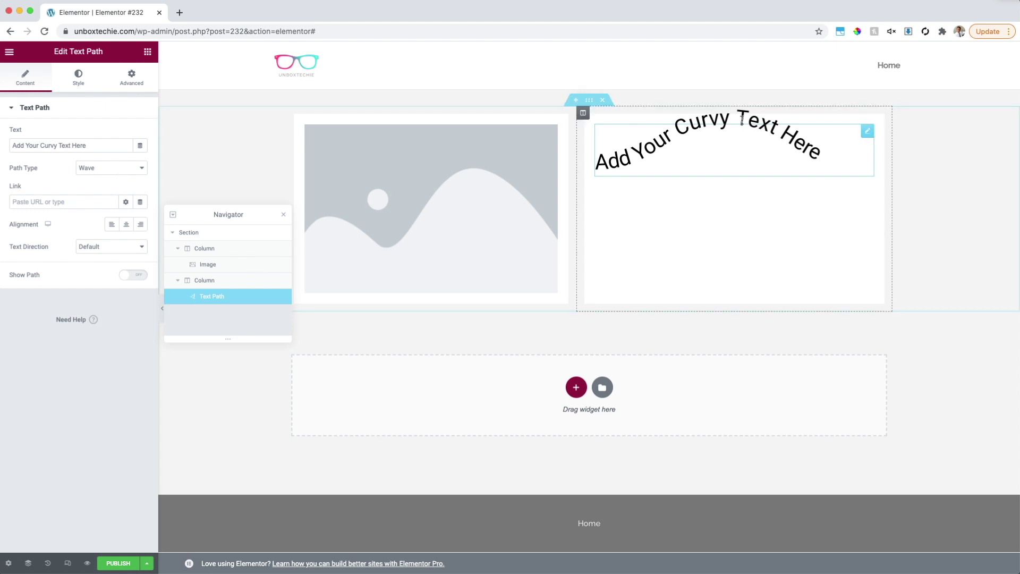
{"action": "left_click", "coordinate": [136, 169]}
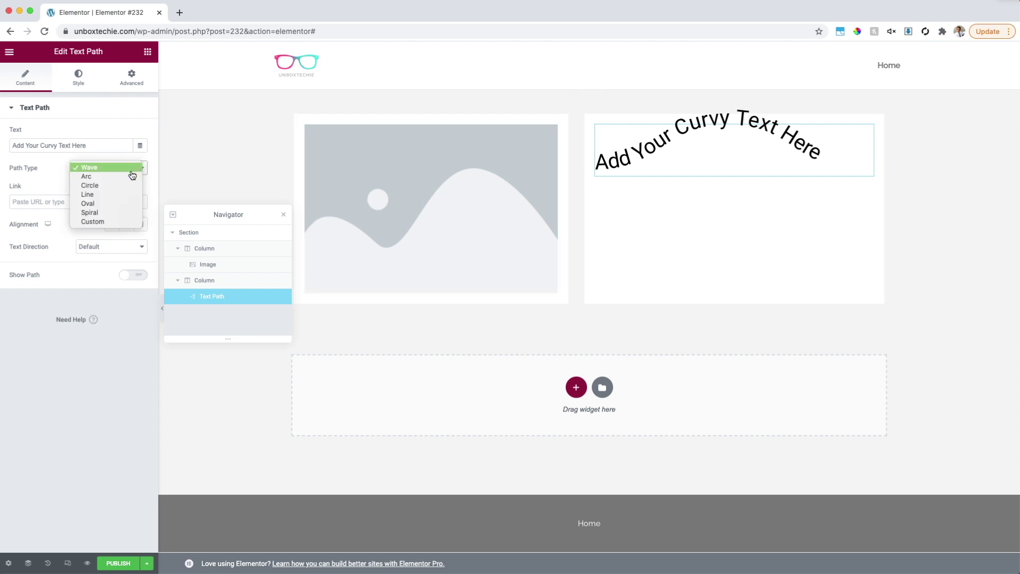
{"action": "left_click", "coordinate": [132, 177]}
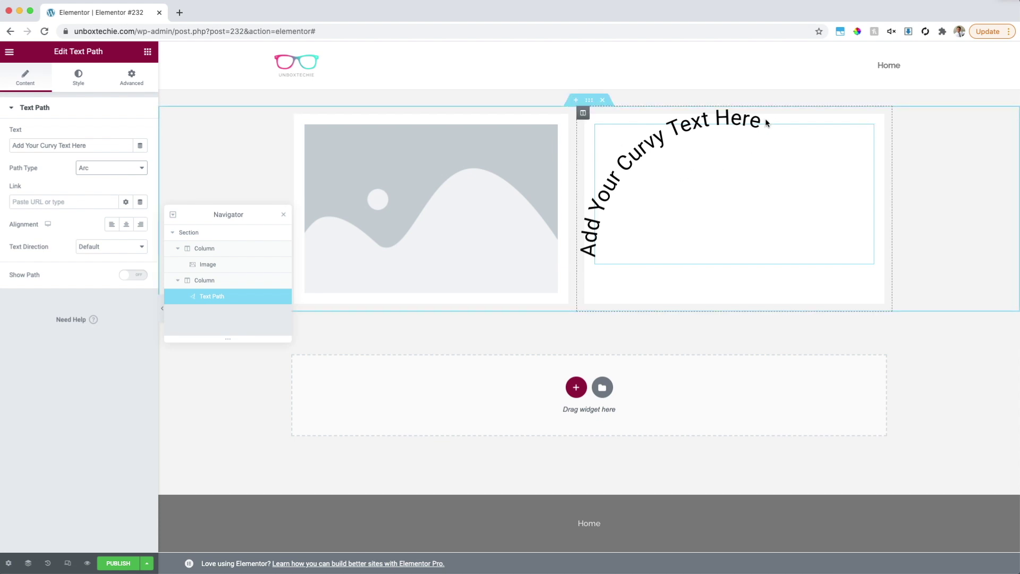
Try extending the text along the arc with the filler characters "fhfjshskjhsdkjhsdf", and delete the added characters again.
{"action": "left_click", "coordinate": [93, 145]}
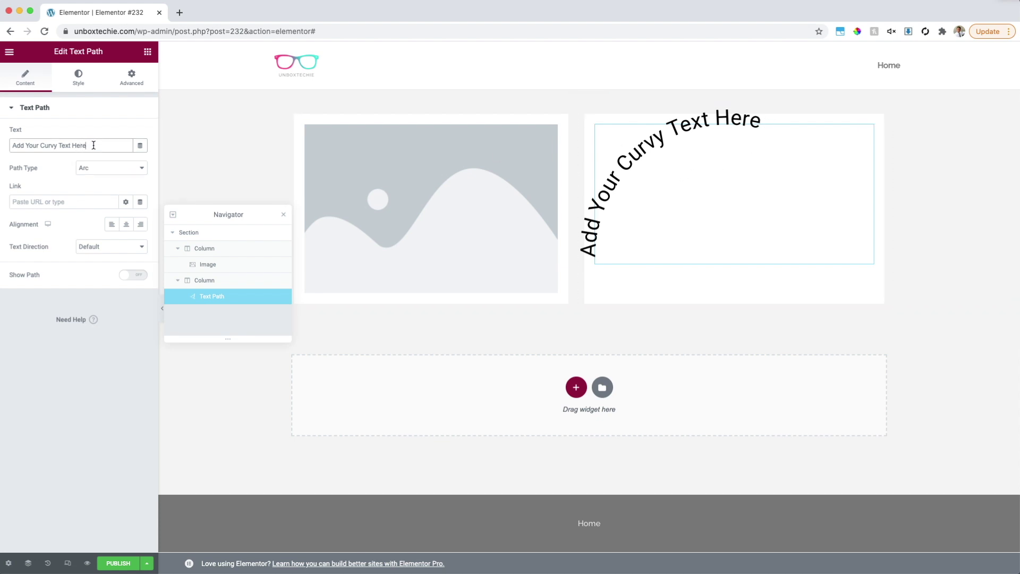
{"action": "type", "text": "fhfjshskjhsdkjhsdf"}
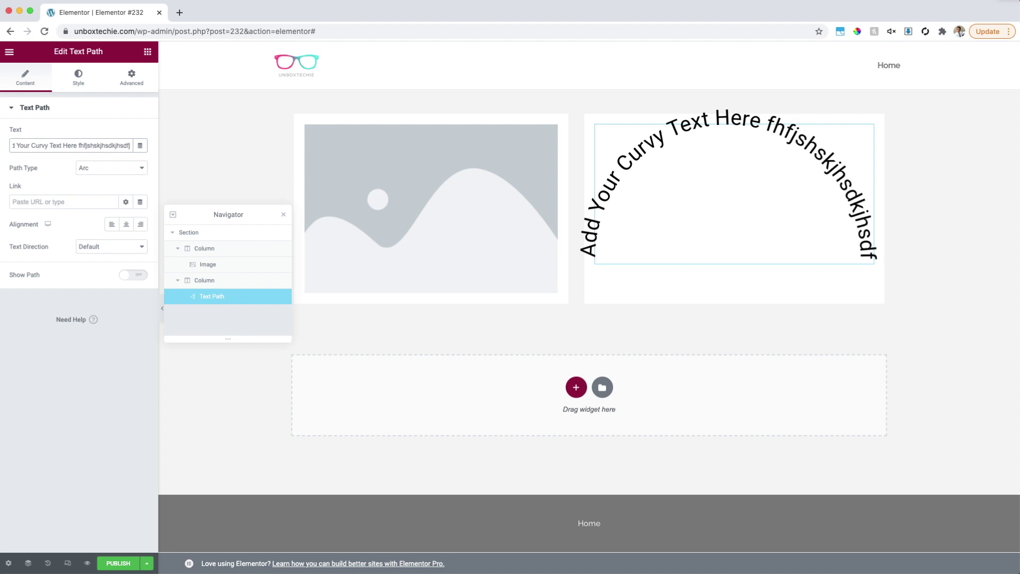
{"action": "key", "text": "BackSpace"}
{"action": "key", "text": "BackSpace"}
{"action": "key", "text": "BackSpace"}
{"action": "key", "text": "BackSpace"}
{"action": "key", "text": "BackSpace"}
{"action": "key", "text": "BackSpace"}
{"action": "key", "text": "BackSpace"}
{"action": "key", "text": "BackSpace"}
{"action": "key", "text": "BackSpace"}
{"action": "key", "text": "BackSpace"}
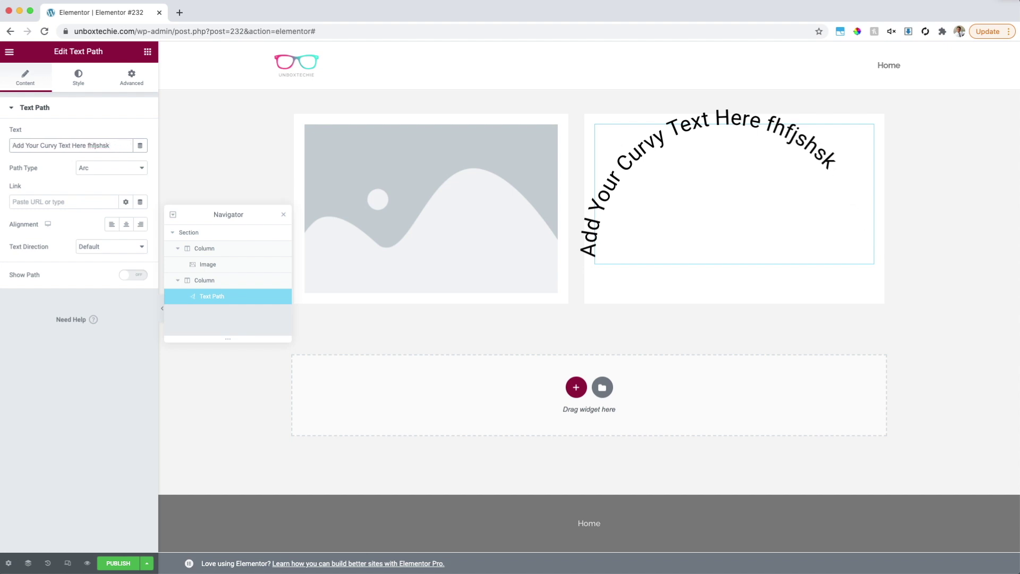
{"action": "key", "text": "BackSpace"}
{"action": "key", "text": "BackSpace"}
{"action": "key", "text": "BackSpace"}
{"action": "key", "text": "BackSpace"}
{"action": "key", "text": "BackSpace"}
{"action": "key", "text": "BackSpace"}
{"action": "key", "text": "BackSpace"}
{"action": "key", "text": "BackSpace"}
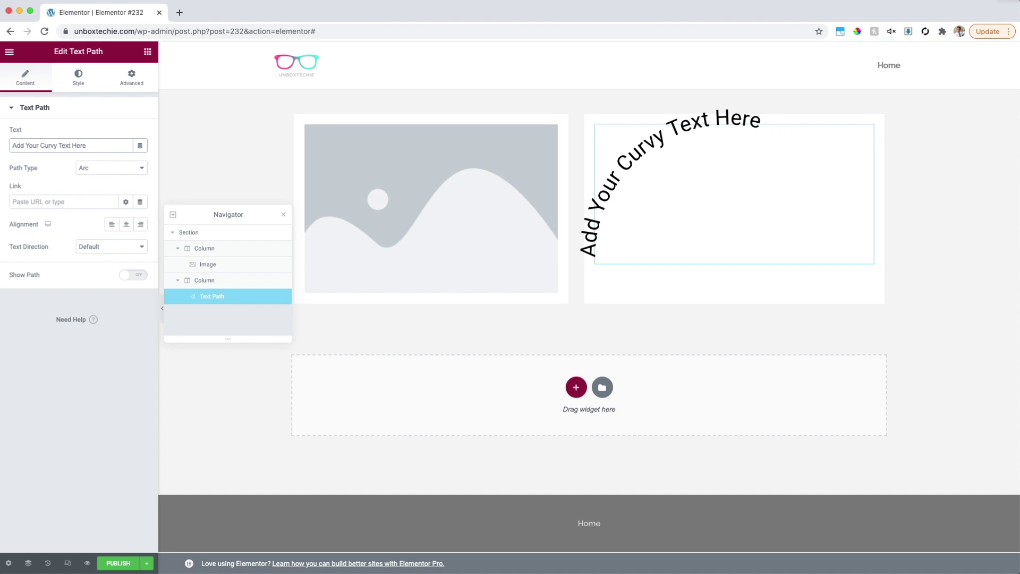
Set the path type to Circle and append three copies of "Add Your Curvy Text Here" to the text to fill the circle.
{"action": "left_click", "coordinate": [133, 168]}
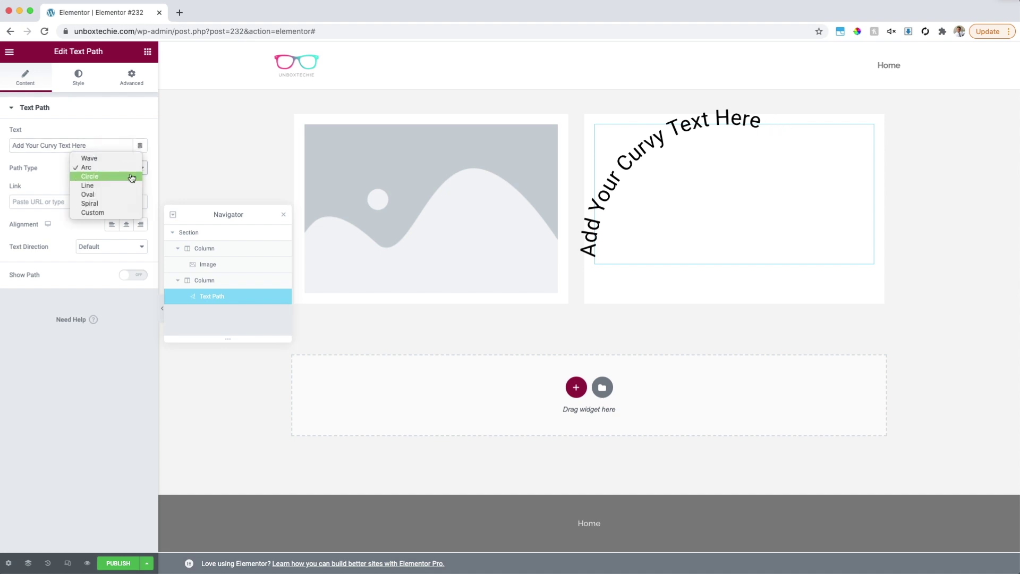
{"action": "left_click", "coordinate": [132, 177]}
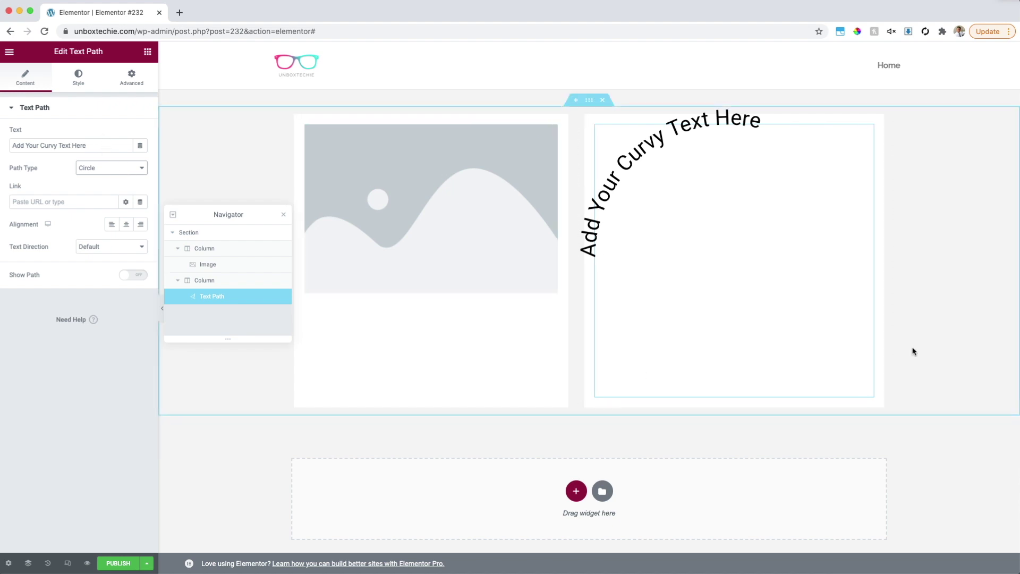
{"action": "left_click", "coordinate": [94, 145]}
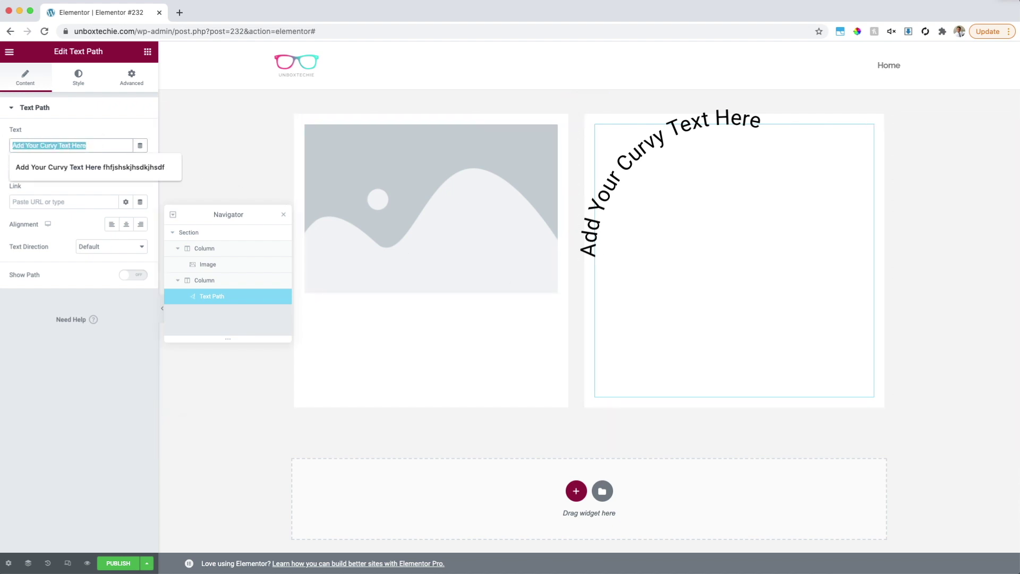
{"action": "left_click_drag", "start_coordinate": [103, 144], "coordinate": [12, 143]}
{"action": "key", "text": "super+c"}
{"action": "left_click", "coordinate": [95, 146]}
{"action": "key", "text": "super+v"}
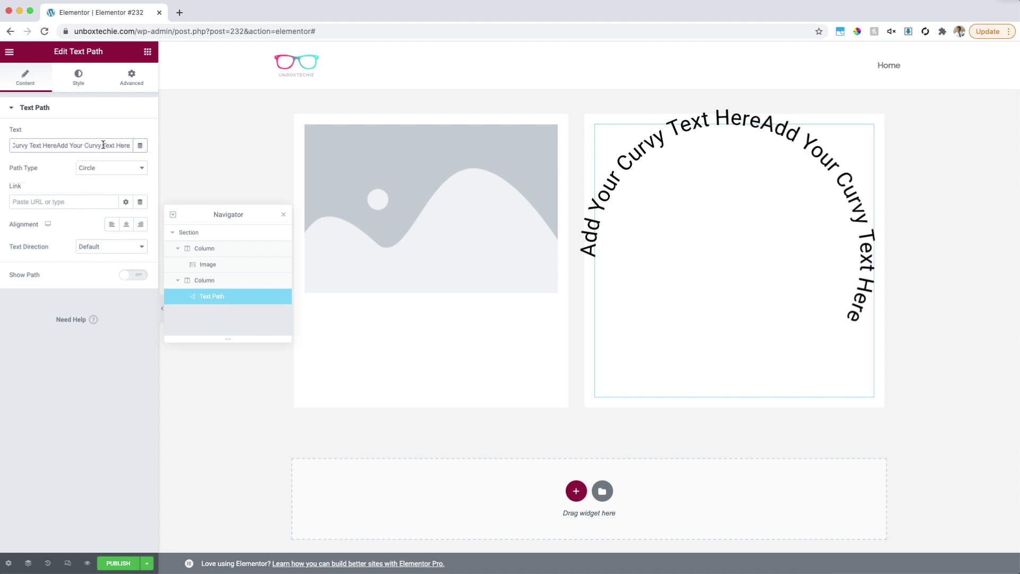
{"action": "key", "text": "super+v"}
{"action": "key", "text": "super+v"}
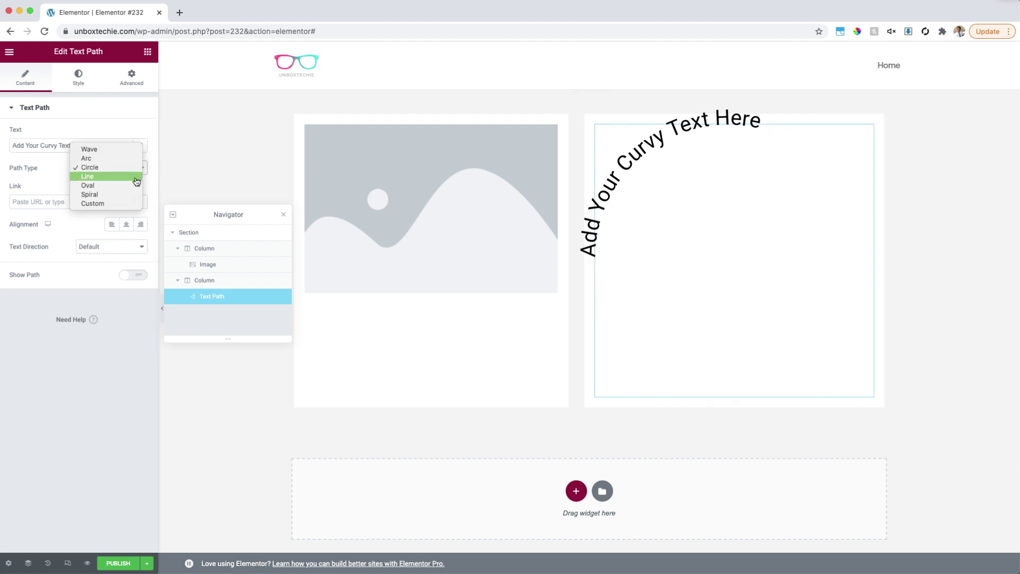
Try the Line path type for the curvy text, and switch it to Oval.
{"action": "left_click", "coordinate": [137, 177]}
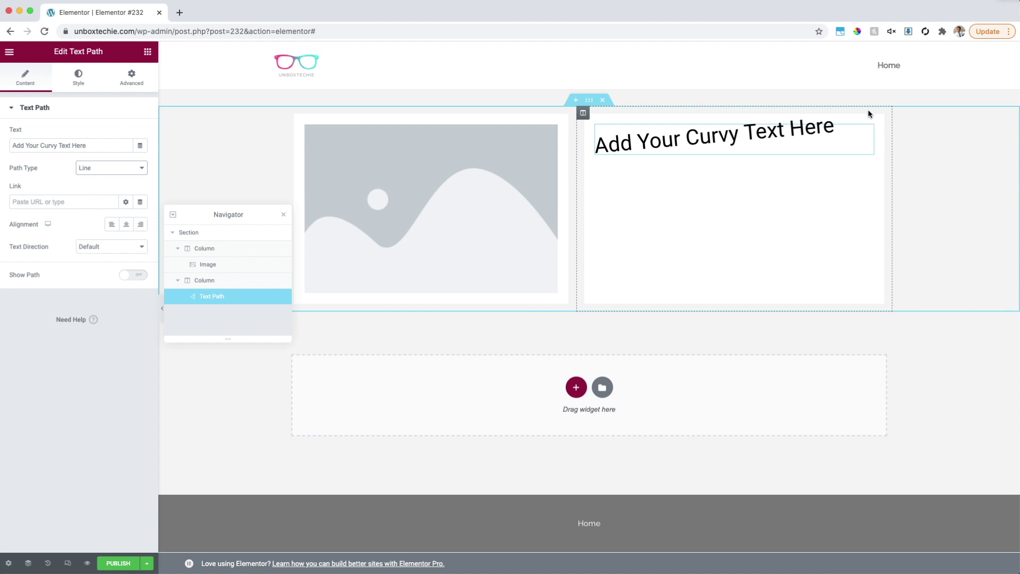
{"action": "left_click", "coordinate": [111, 168]}
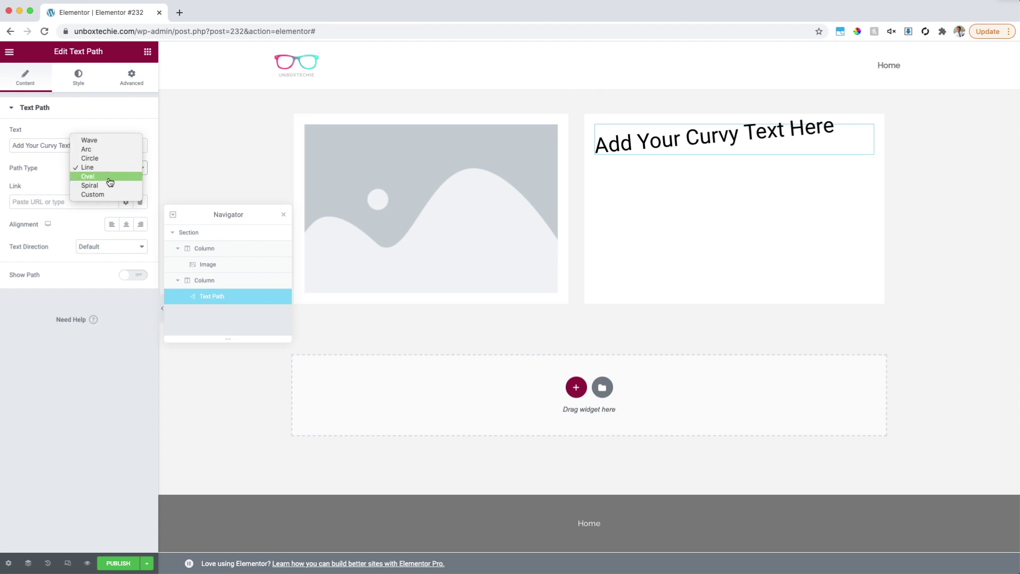
{"action": "left_click", "coordinate": [109, 181]}
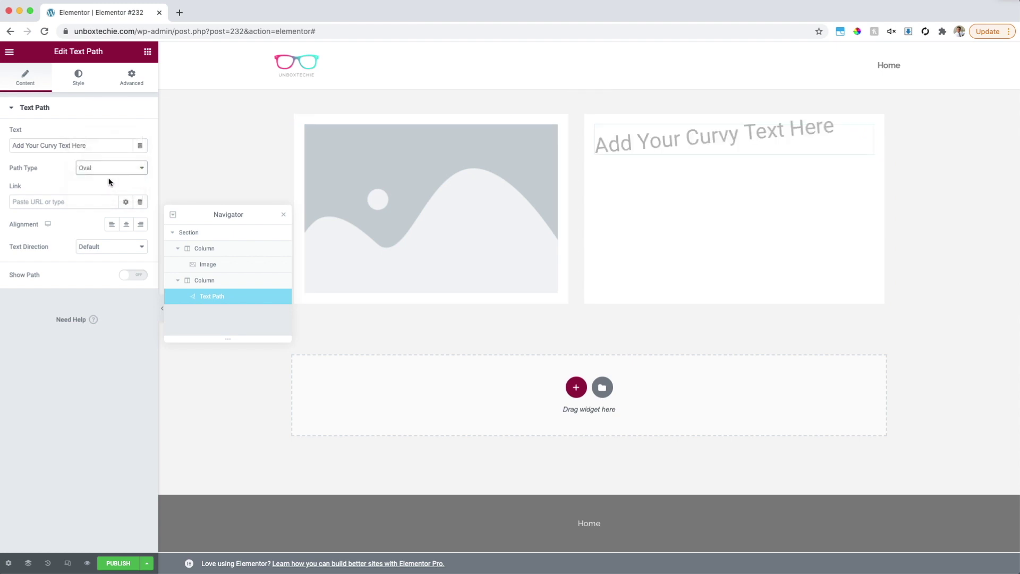
Append two copies of "Add Your Curvy Text Here" to the text to fill the oval.
{"action": "left_click", "coordinate": [100, 143]}
{"action": "key", "text": "super+v"}
{"action": "key", "text": "super+v"}
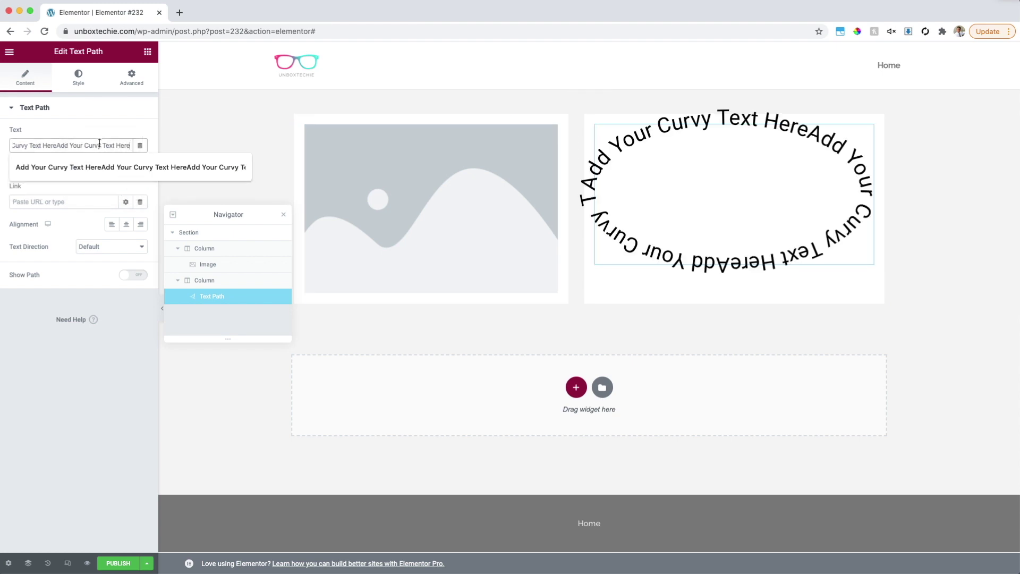
{"action": "left_click", "coordinate": [111, 109]}
{"action": "left_click", "coordinate": [108, 114]}
Try the Spiral path type, and switch to Custom to look at its SVG upload area.
{"action": "left_click", "coordinate": [129, 166]}
{"action": "left_click", "coordinate": [134, 176]}
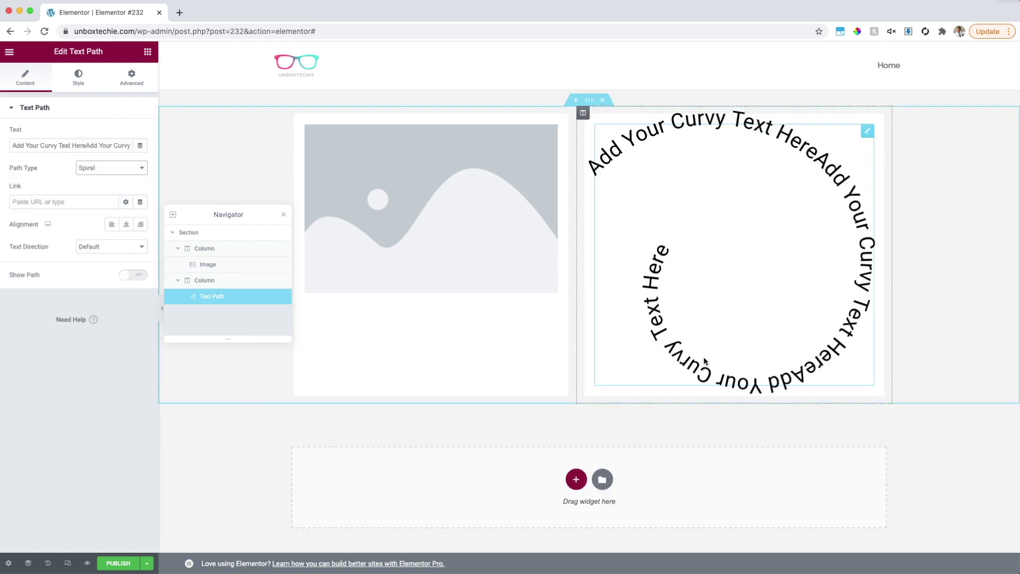
{"action": "left_click", "coordinate": [106, 166]}
{"action": "left_click", "coordinate": [111, 177]}
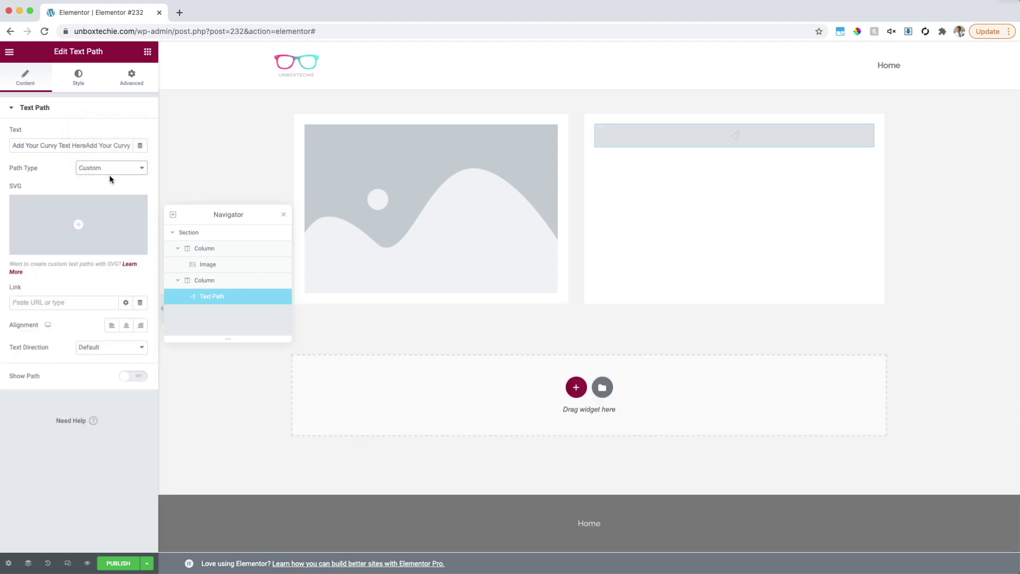
{"action": "left_click", "coordinate": [124, 167]}
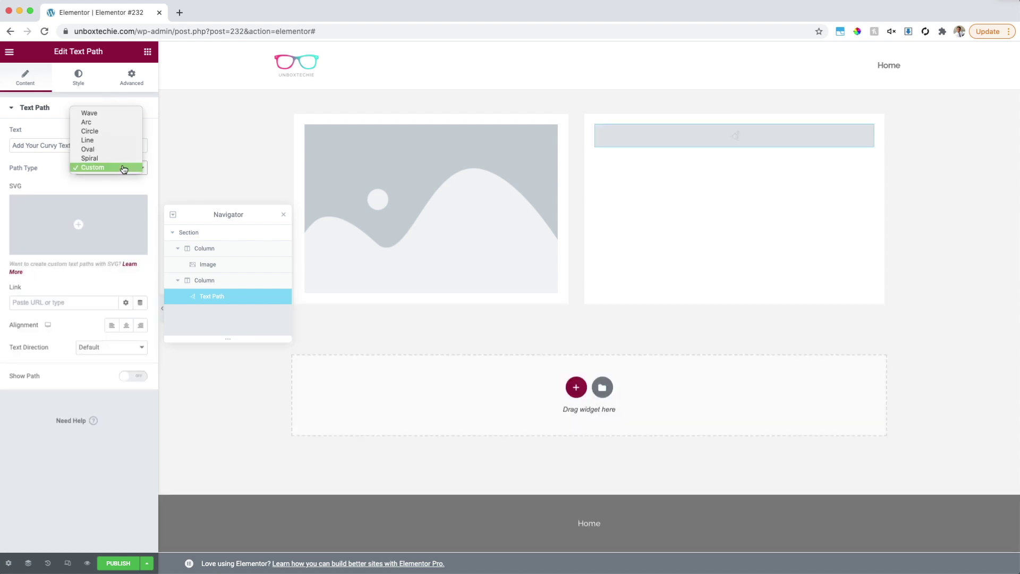
{"action": "left_click", "coordinate": [124, 168]}
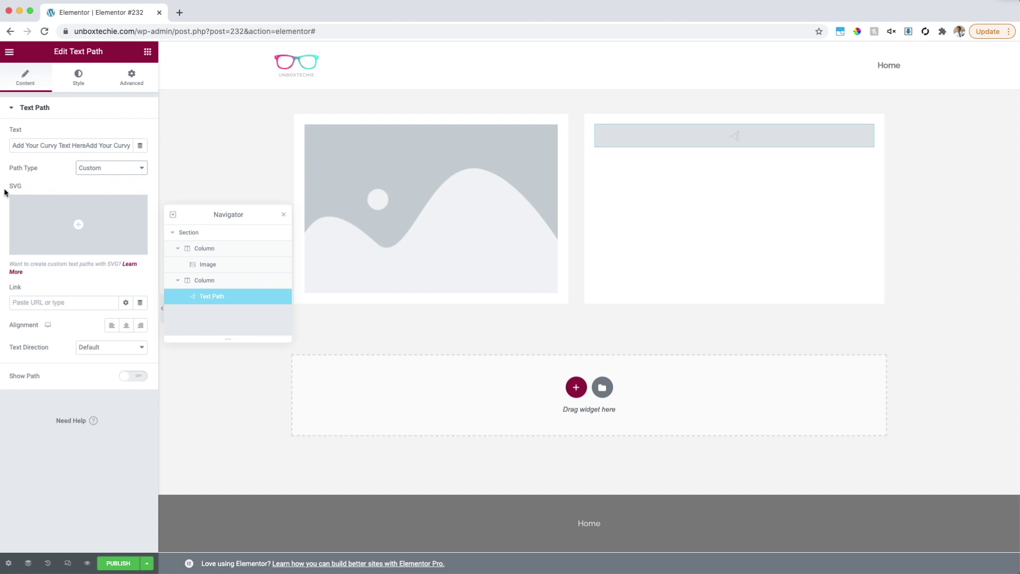
{"action": "mouse_move", "coordinate": [79, 222]}
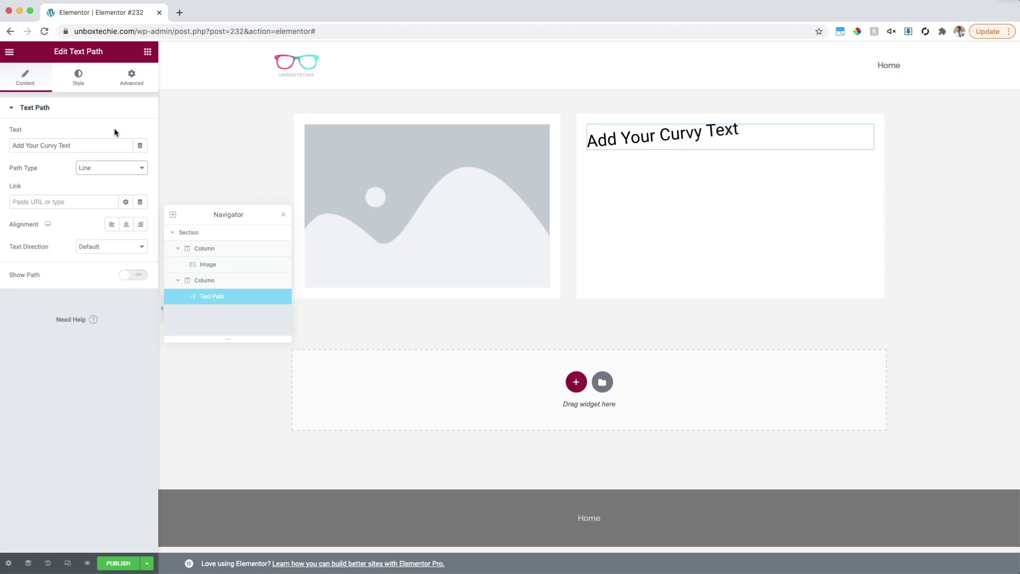
Set the size of the text path to 450 px in its style settings.
{"action": "left_click", "coordinate": [78, 78]}
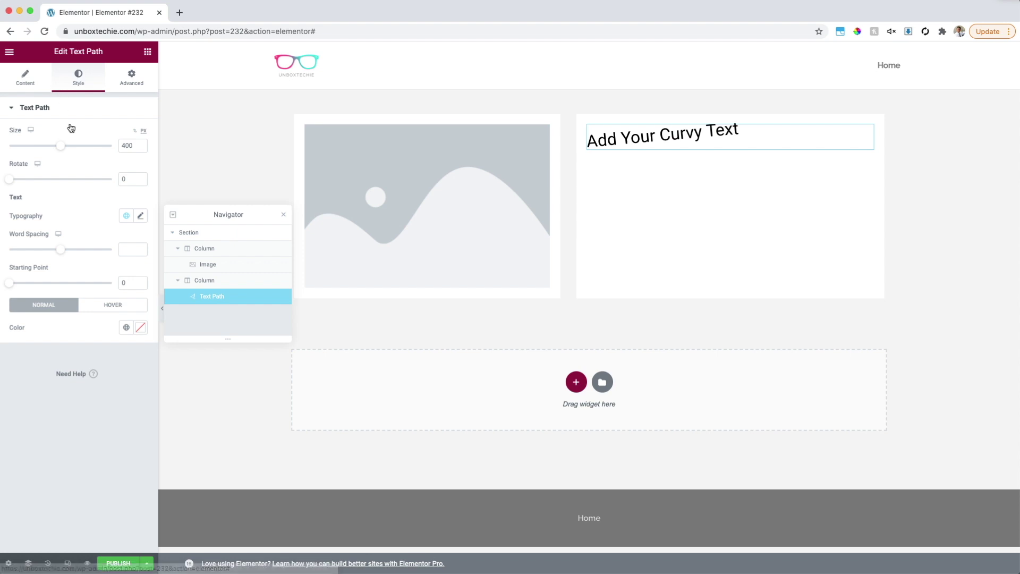
{"action": "mouse_move", "coordinate": [62, 149]}
{"action": "left_mouse_down"}
{"action": "mouse_move", "coordinate": [85, 149]}
{"action": "mouse_move", "coordinate": [51, 151]}
{"action": "mouse_move", "coordinate": [67, 150]}
{"action": "left_mouse_up"}
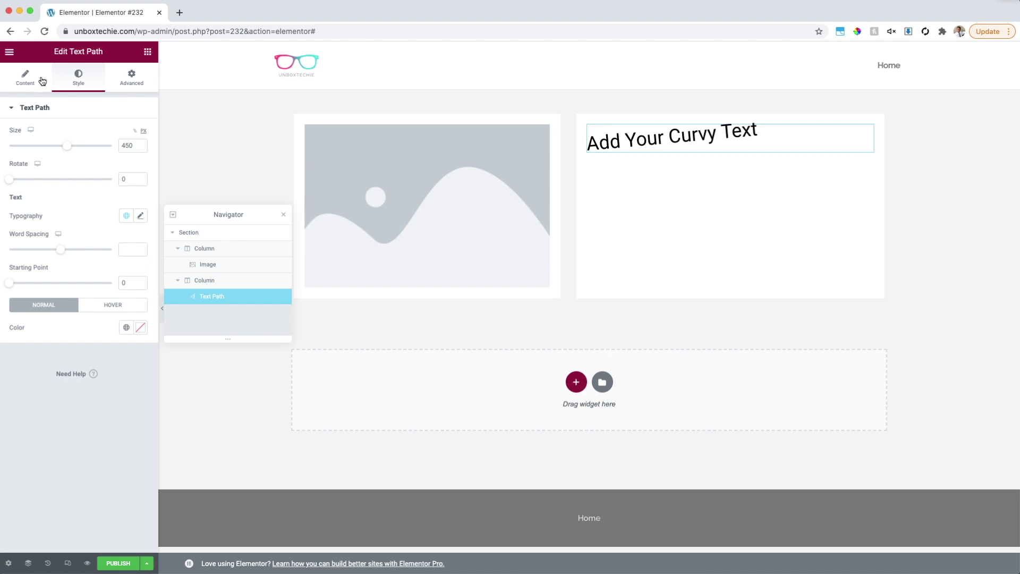
Set the path type to Circle and append three copies of "Add Your Curvy Text Here" after the existing text.
{"action": "left_click", "coordinate": [42, 84]}
{"action": "left_click", "coordinate": [104, 169]}
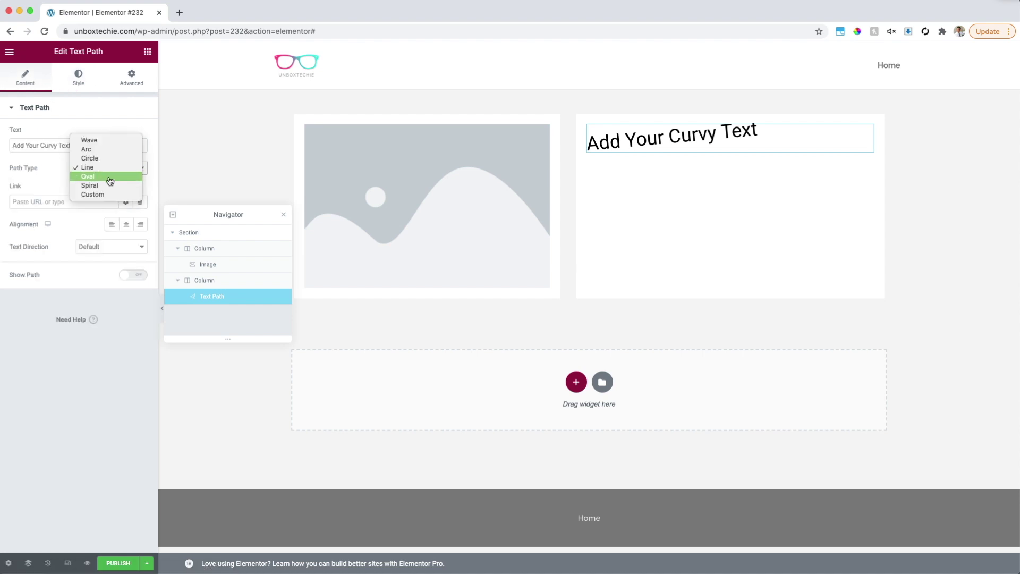
{"action": "left_click", "coordinate": [89, 158]}
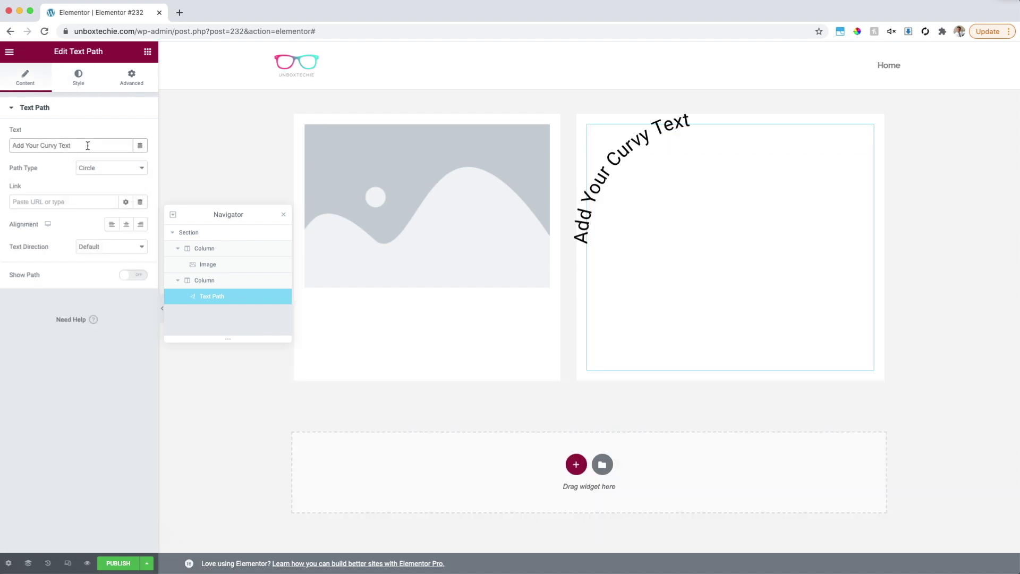
{"action": "left_click", "coordinate": [88, 145]}
{"action": "key", "text": "super+v"}
{"action": "key", "text": "super+v"}
{"action": "key", "text": "super+v"}
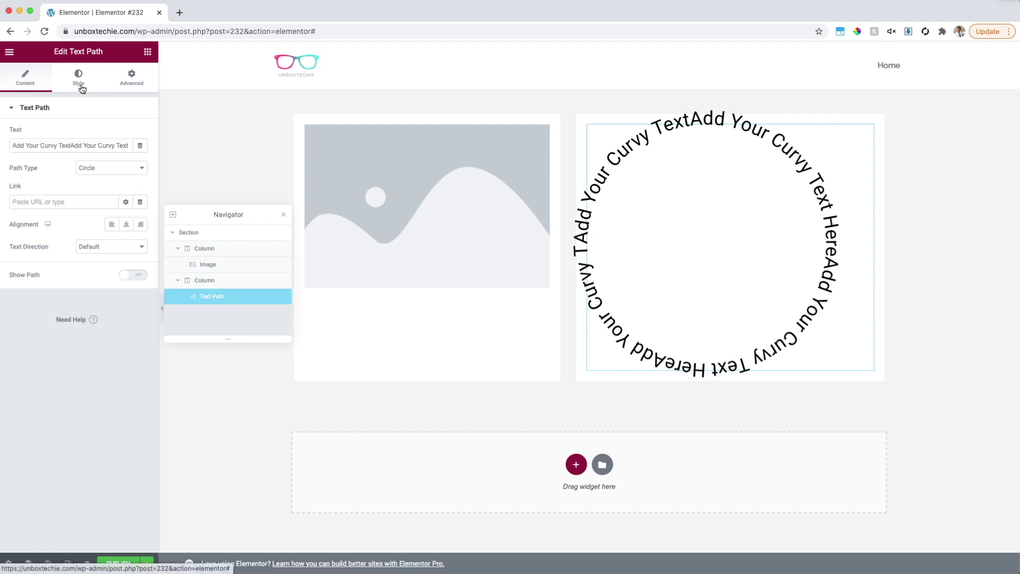
Try adjusting the text path's size in the style settings, and rotate it to 13 before resetting the rotation to 0.
{"action": "left_click", "coordinate": [81, 88]}
{"action": "mouse_move", "coordinate": [68, 146]}
{"action": "left_mouse_down"}
{"action": "mouse_move", "coordinate": [77, 147]}
{"action": "mouse_move", "coordinate": [42, 147]}
{"action": "mouse_move", "coordinate": [69, 147]}
{"action": "left_mouse_up"}
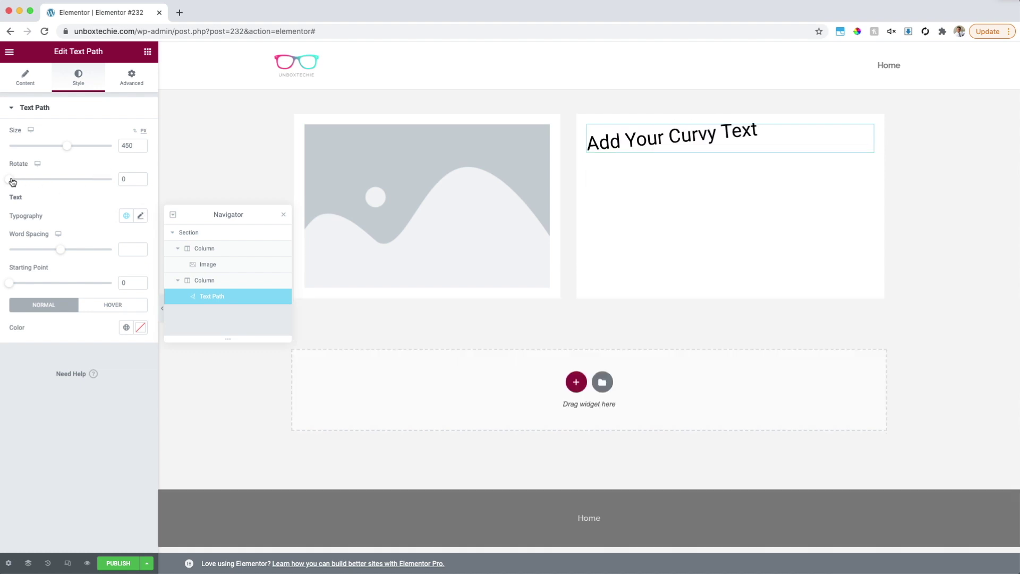
{"action": "left_click_drag", "start_coordinate": [13, 182], "coordinate": [11, 182]}
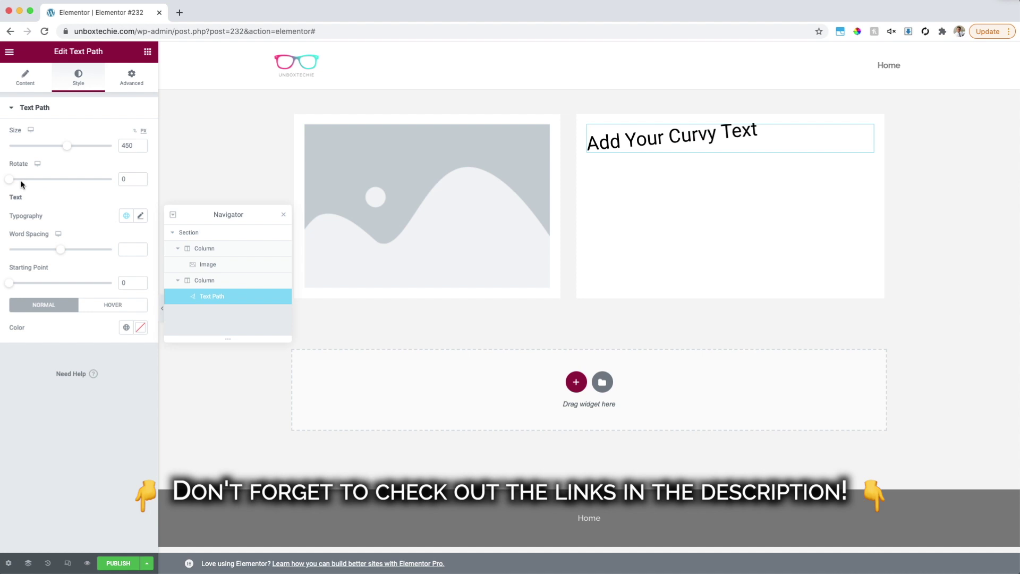
{"action": "left_click_drag", "start_coordinate": [11, 182], "coordinate": [14, 182]}
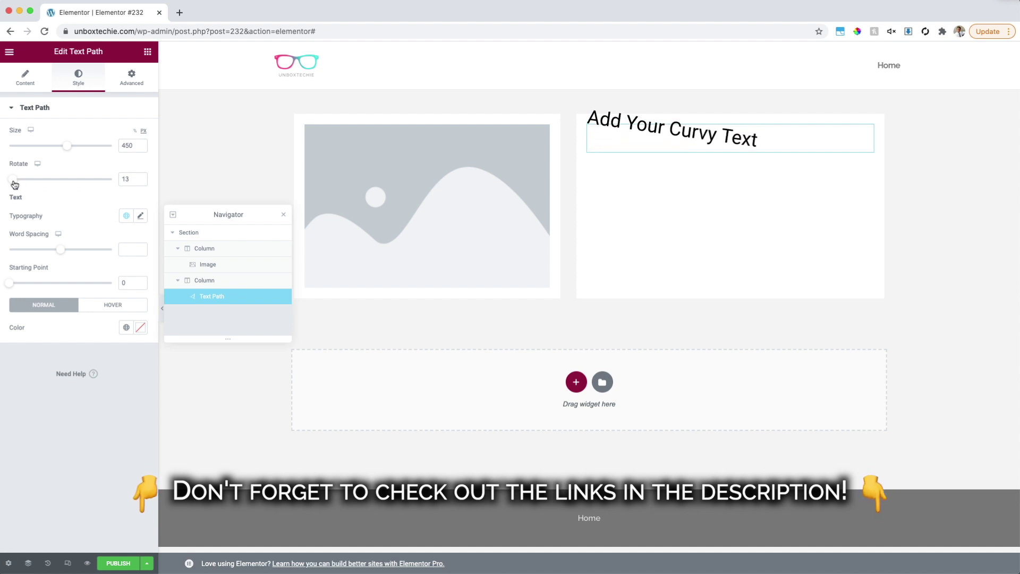
{"action": "mouse_move", "coordinate": [14, 182]}
{"action": "left_mouse_down"}
{"action": "mouse_move", "coordinate": [121, 181]}
{"action": "mouse_move", "coordinate": [13, 177]}
{"action": "left_mouse_up"}
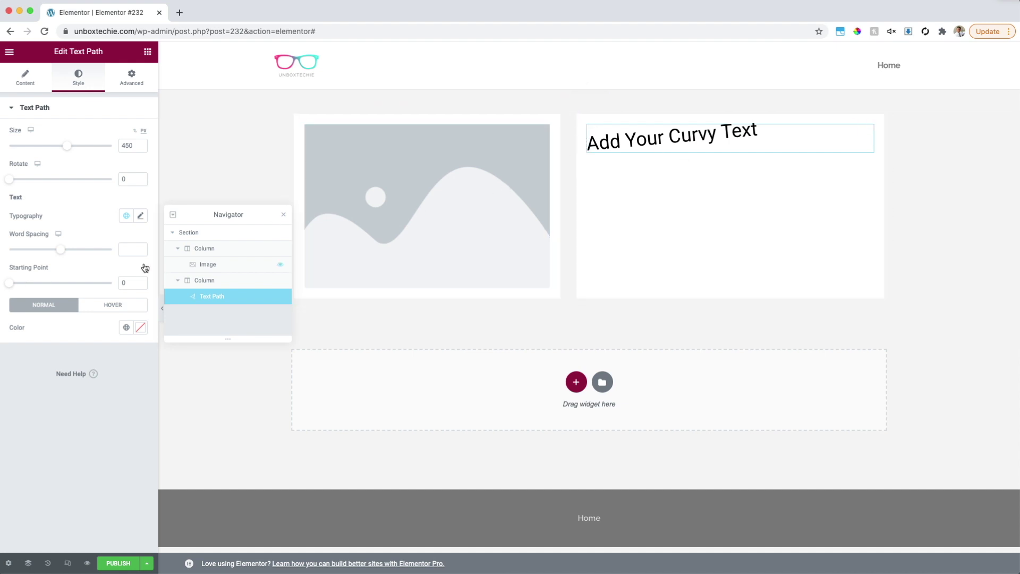
Try a starting point of 28 for the text on the line path, and reset it to 0.
{"action": "left_click_drag", "start_coordinate": [11, 285], "coordinate": [38, 283]}
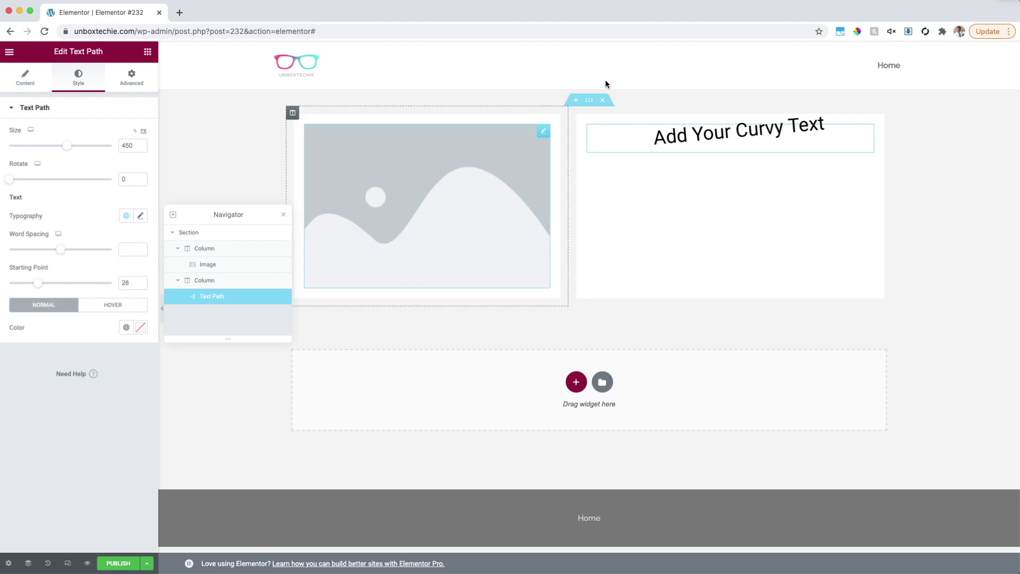
{"action": "left_click_drag", "start_coordinate": [38, 287], "coordinate": [1, 286]}
Set the text's path type to Circle and its starting point to 63.
{"action": "left_click", "coordinate": [29, 74]}
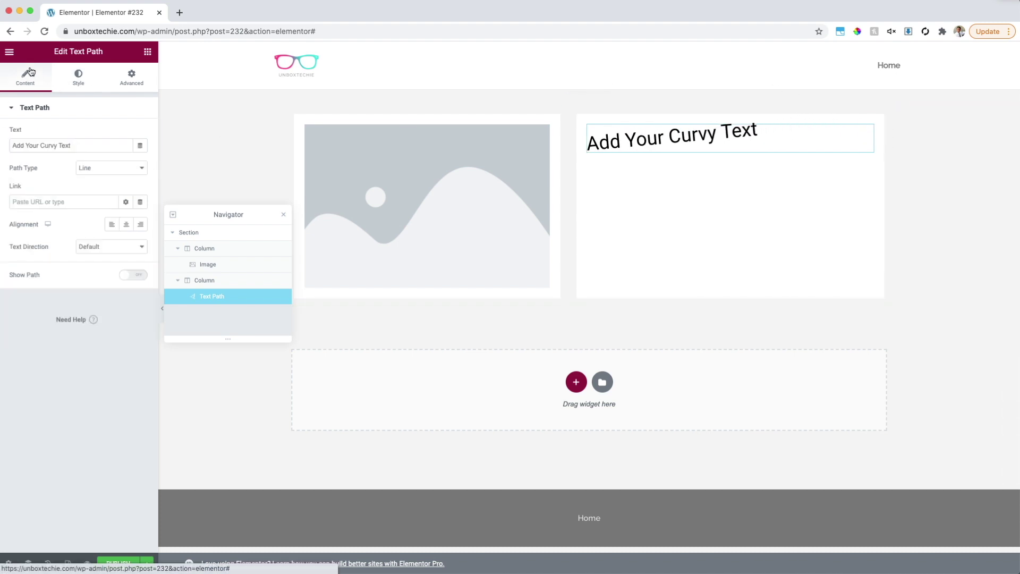
{"action": "left_click", "coordinate": [93, 175]}
{"action": "left_click", "coordinate": [104, 160]}
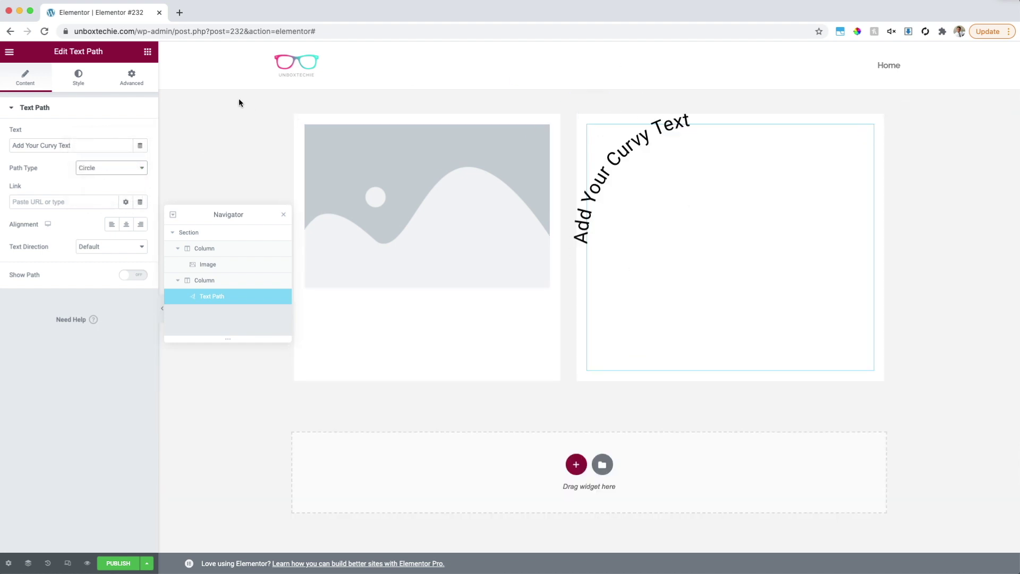
{"action": "left_click", "coordinate": [78, 74]}
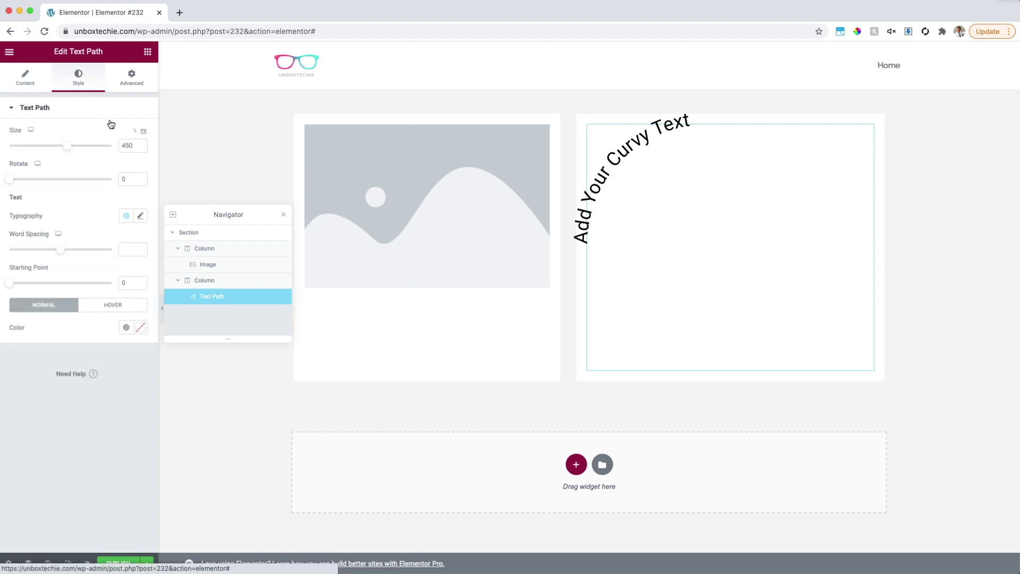
{"action": "left_click_drag", "start_coordinate": [11, 286], "coordinate": [76, 281]}
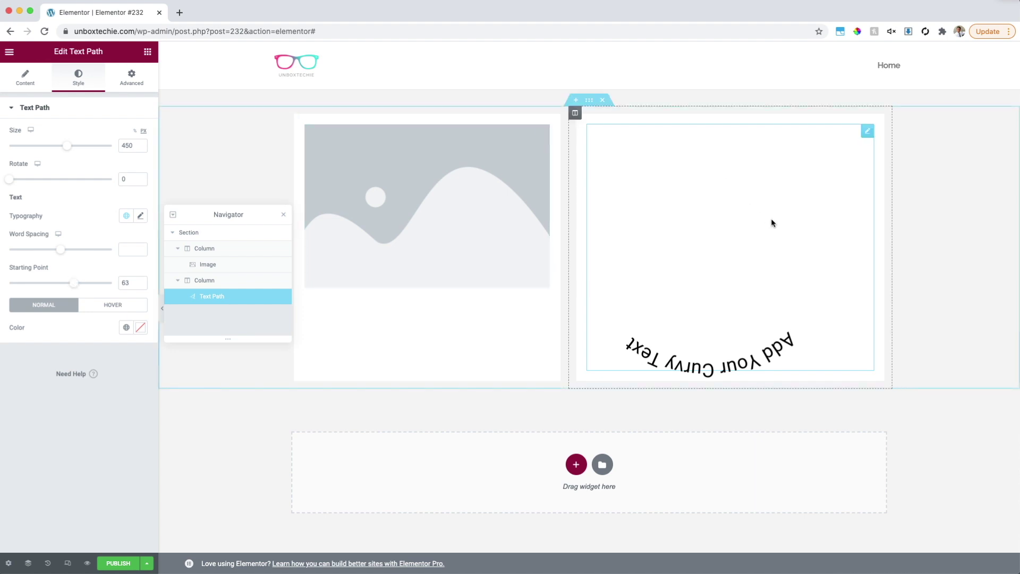
Reset the text path's starting point to 0, and make its typography larger and bold.
{"action": "left_click_drag", "start_coordinate": [74, 283], "coordinate": [2, 284]}
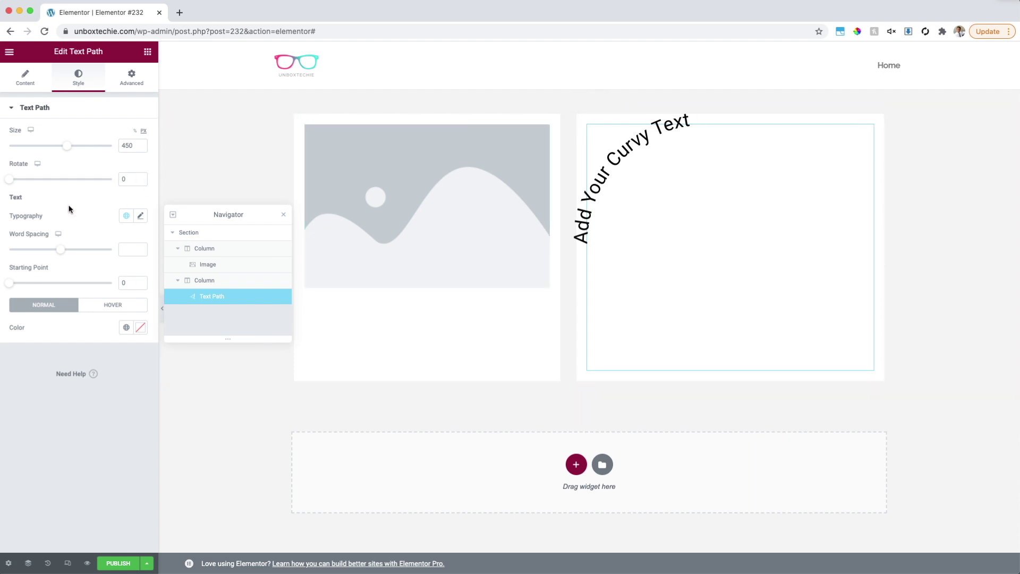
{"action": "left_click", "coordinate": [140, 216]}
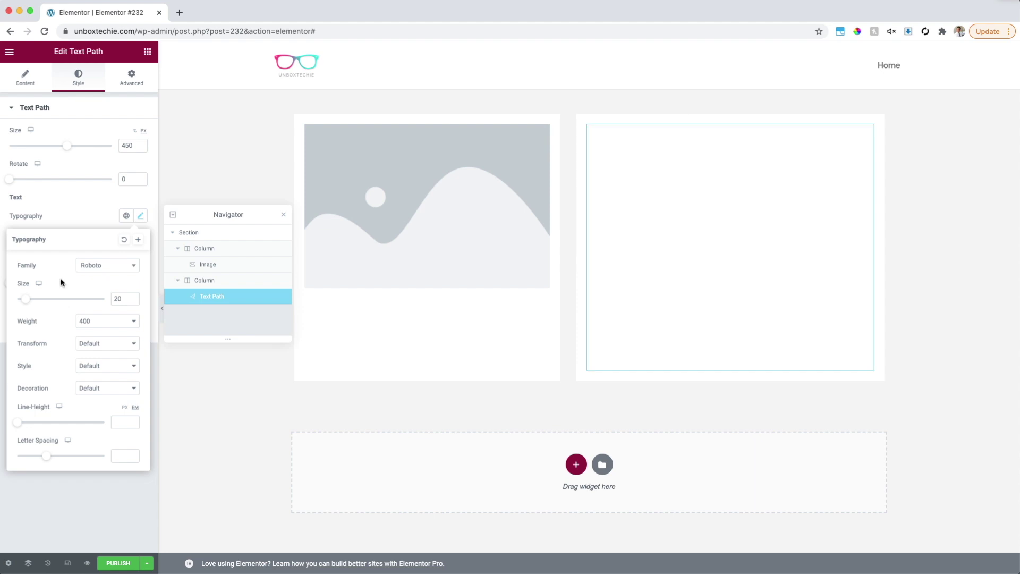
{"action": "mouse_move", "coordinate": [27, 301]}
{"action": "left_mouse_down"}
{"action": "mouse_move", "coordinate": [42, 302]}
{"action": "mouse_move", "coordinate": [34, 302]}
{"action": "left_mouse_up"}
{"action": "left_click", "coordinate": [140, 215]}
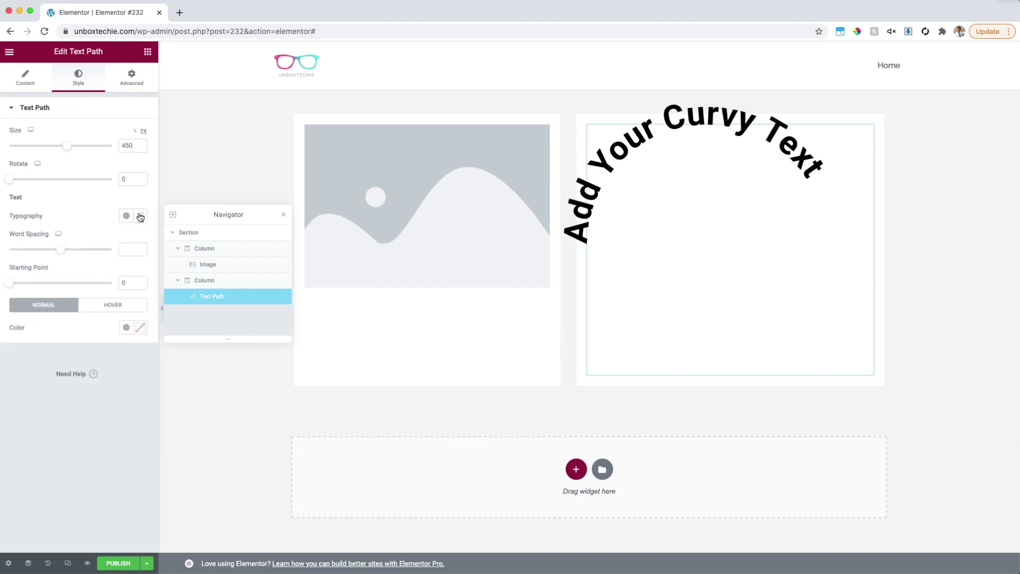
Set the curved text's normal color to bright red and its word spacing to 0.
{"action": "left_click", "coordinate": [140, 328]}
{"action": "left_click", "coordinate": [141, 366]}
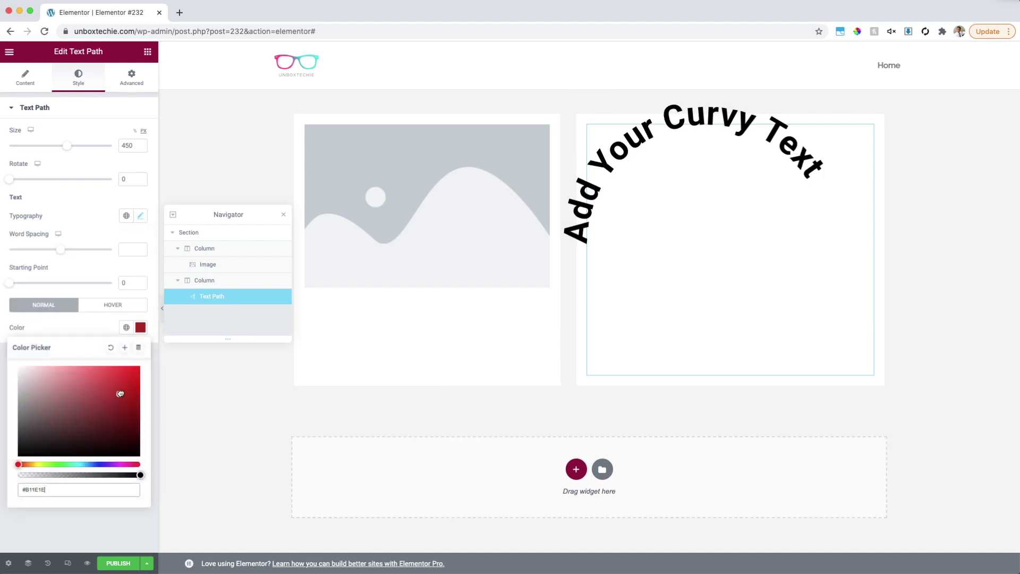
{"action": "left_click", "coordinate": [86, 326]}
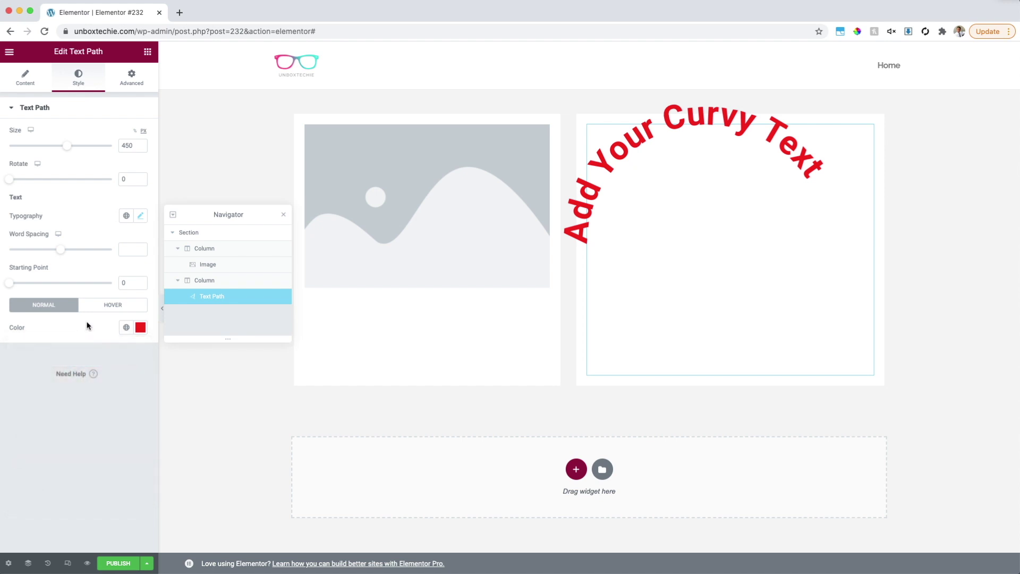
{"action": "mouse_move", "coordinate": [61, 249]}
{"action": "left_mouse_down"}
{"action": "mouse_move", "coordinate": [15, 250]}
{"action": "mouse_move", "coordinate": [102, 244]}
{"action": "mouse_move", "coordinate": [60, 249]}
{"action": "left_mouse_up"}
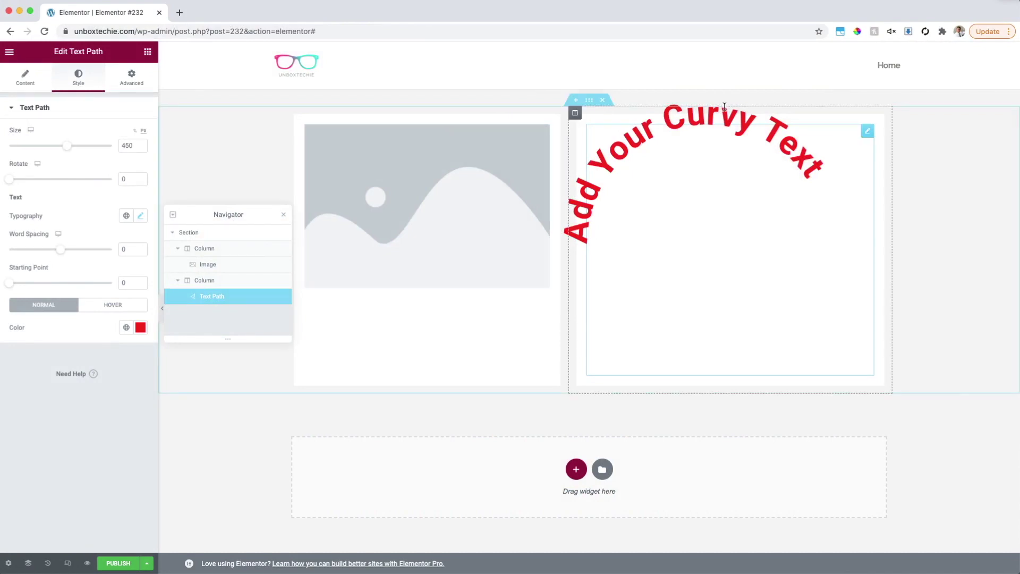
Move the Text Path widget below the image in the first column, unlink its margins and set the top margin to -324 px.
{"action": "left_click_drag", "start_coordinate": [867, 130], "coordinate": [473, 303]}
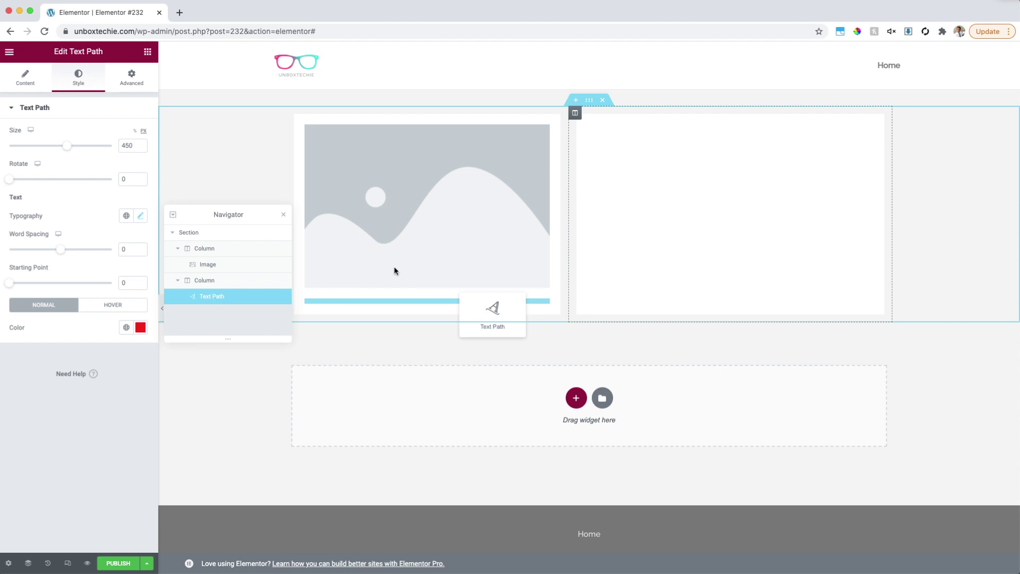
{"action": "left_click_drag", "start_coordinate": [402, 278], "coordinate": [403, 282]}
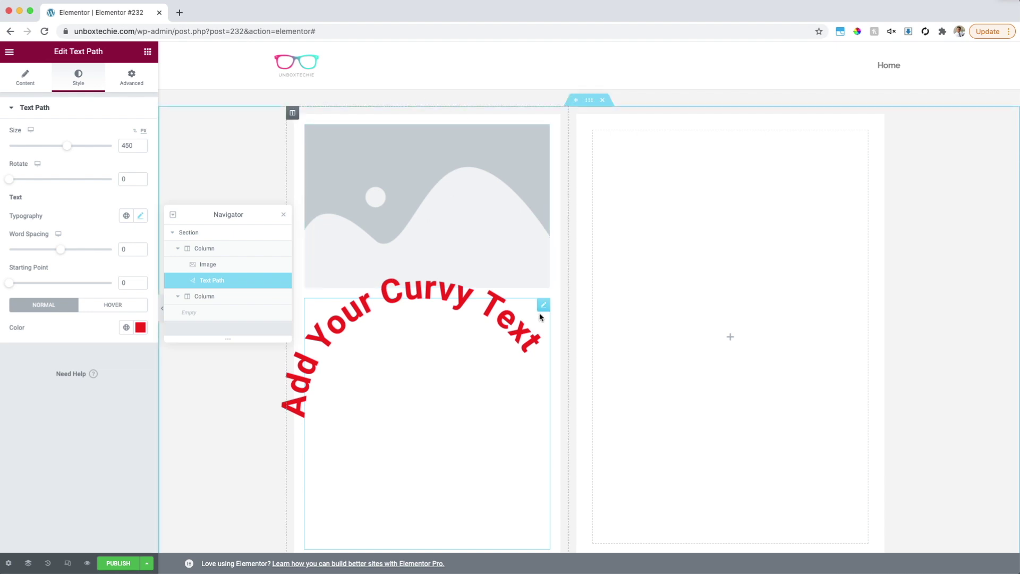
{"action": "left_click", "coordinate": [129, 88]}
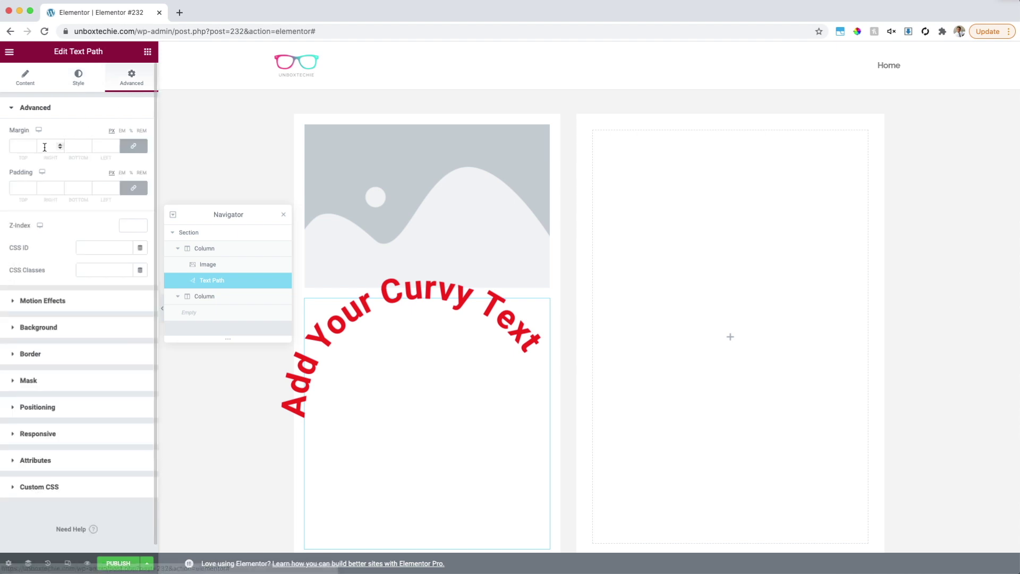
{"action": "left_click", "coordinate": [137, 151]}
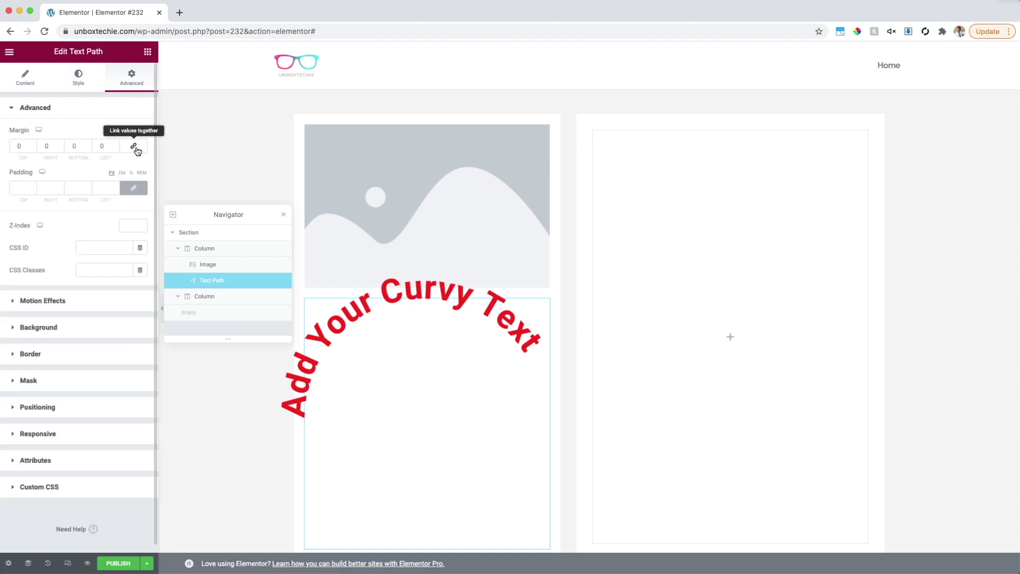
{"action": "left_click_drag", "start_coordinate": [31, 151], "coordinate": [31, 149]}
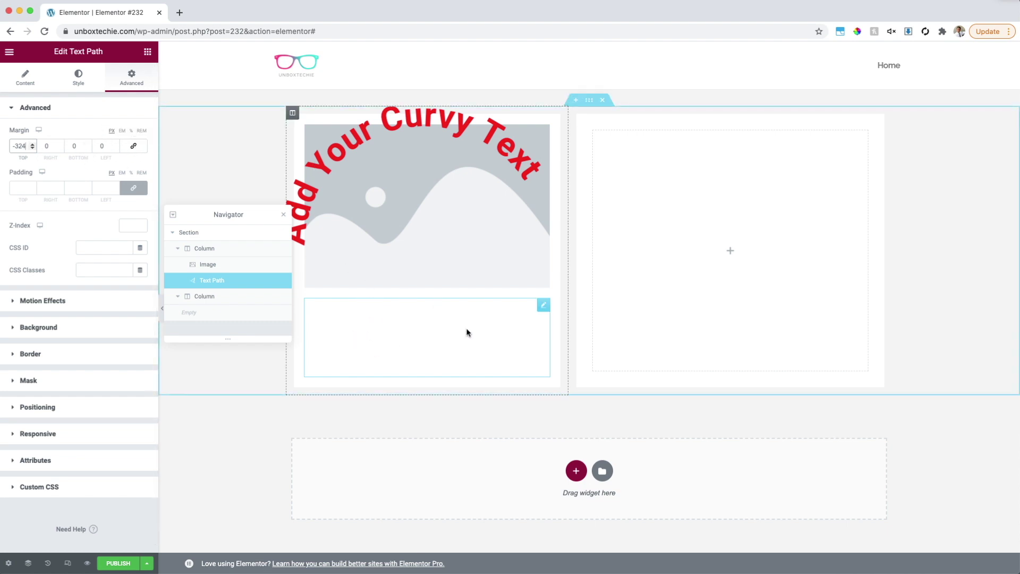
Set the Text Path's bottom margin to -160 px and its Z-index to 5, and move the Navigator clear of the text.
{"action": "left_click", "coordinate": [88, 148]}
{"action": "left_click_drag", "start_coordinate": [88, 149], "coordinate": [89, 149]}
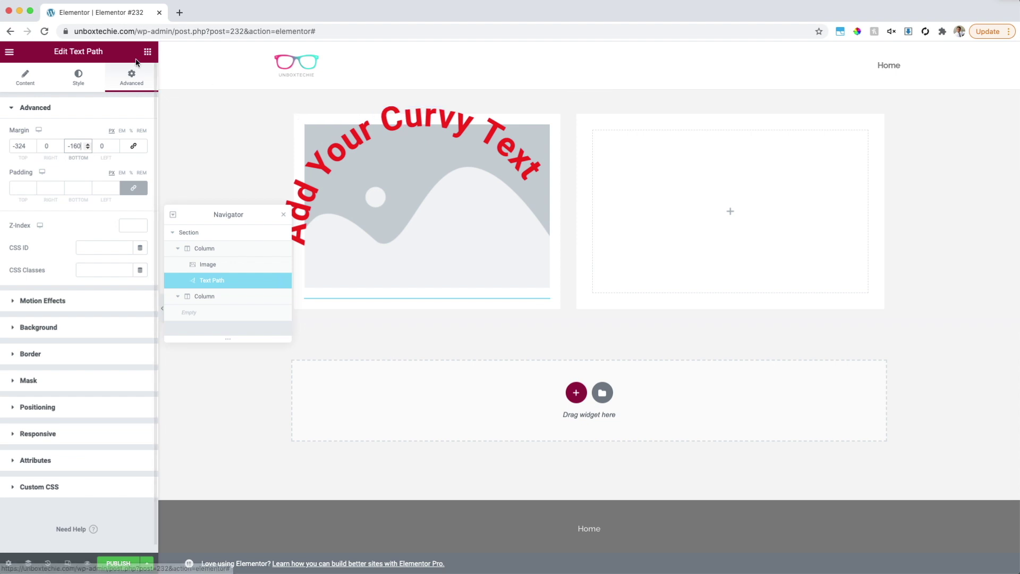
{"action": "left_click", "coordinate": [142, 224]}
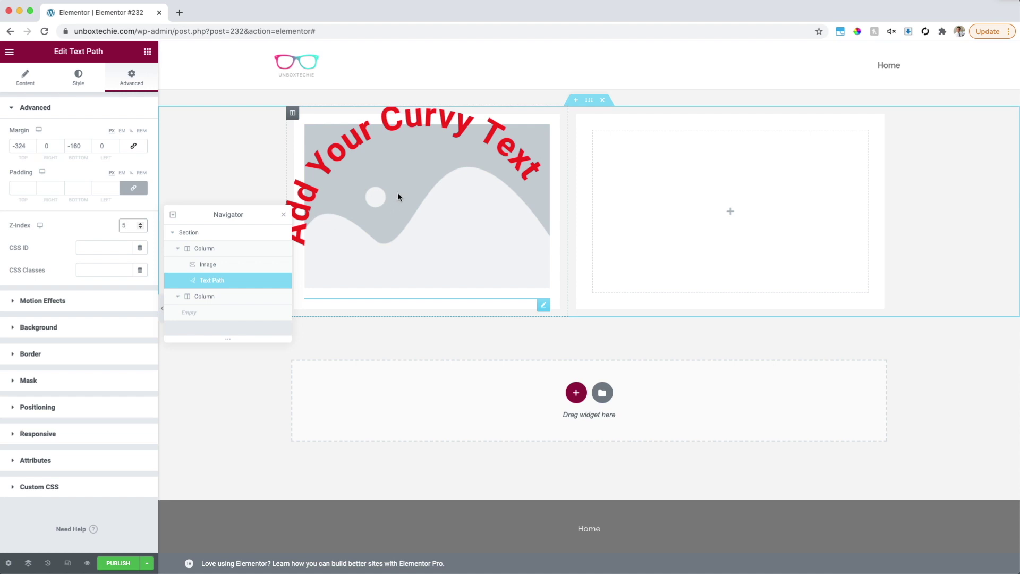
{"action": "left_click_drag", "start_coordinate": [272, 299], "coordinate": [259, 359]}
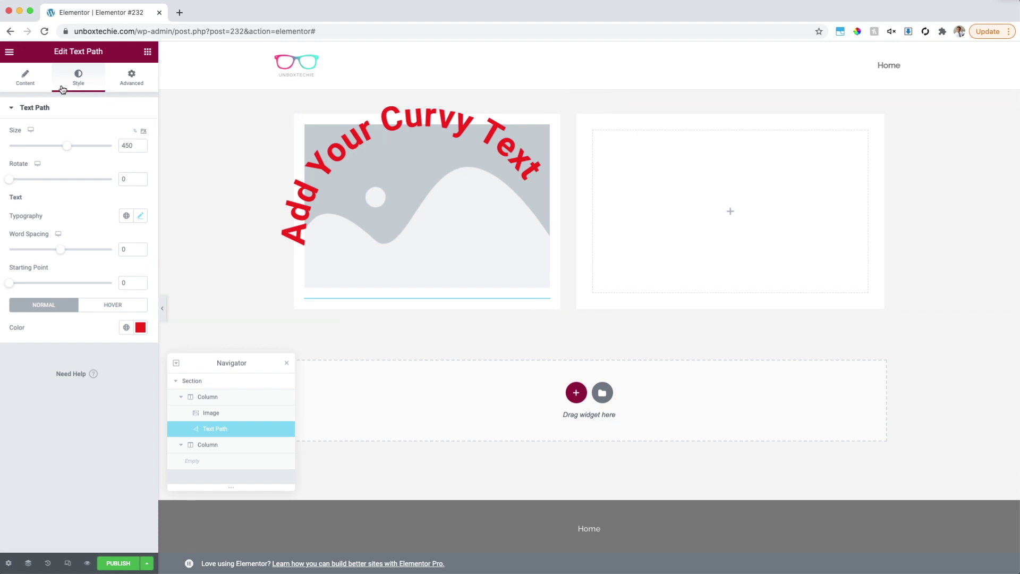
Replace the curved text with "Now Only $19.99".
{"action": "left_click", "coordinate": [25, 78]}
{"action": "triple_click", "coordinate": [48, 141]}
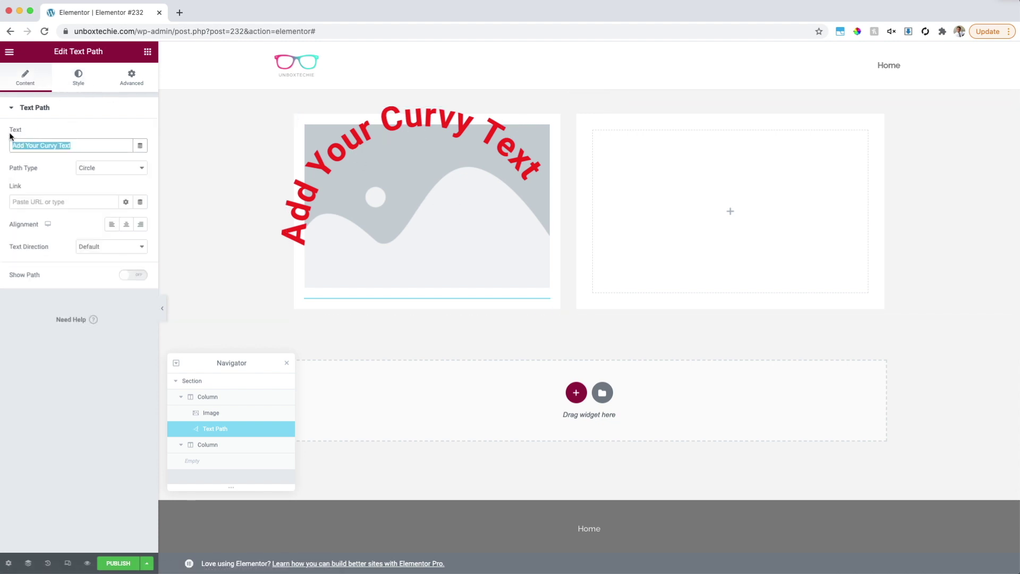
{"action": "type", "text": "Now Onl"}
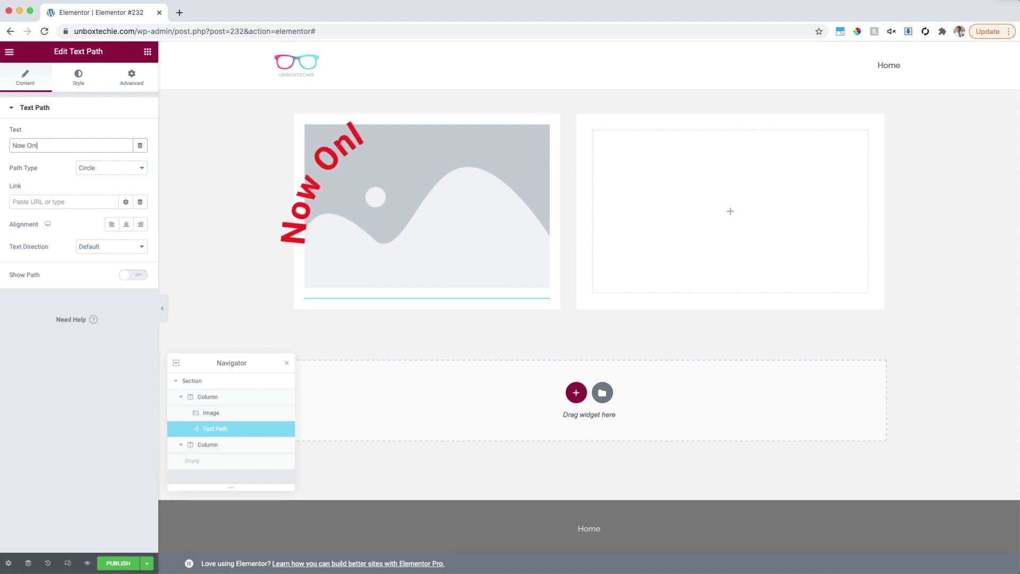
{"action": "type", "text": "y $19.99"}
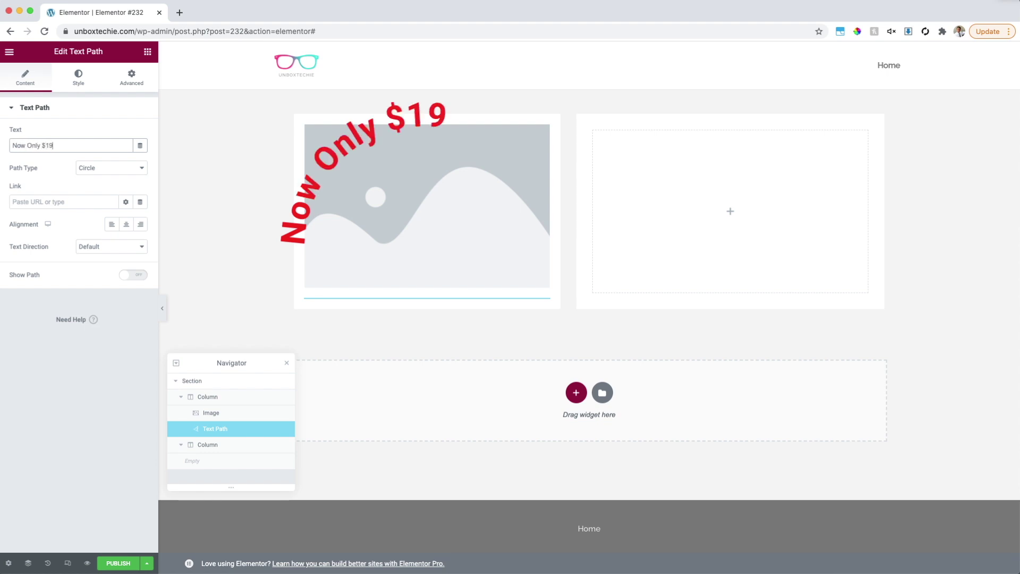